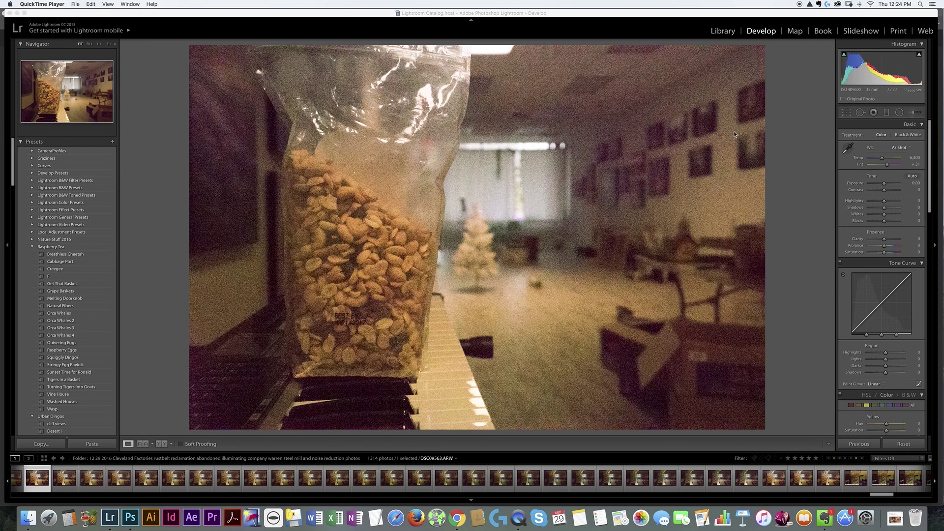
Switch to Photoshop and start the script that loads files into a stack.
key("super+Tab")
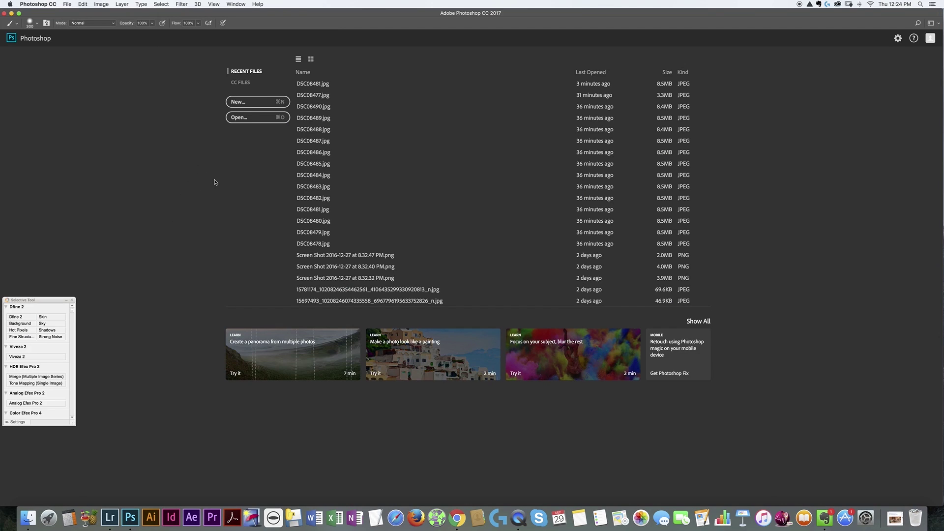
left_click(67, 4)
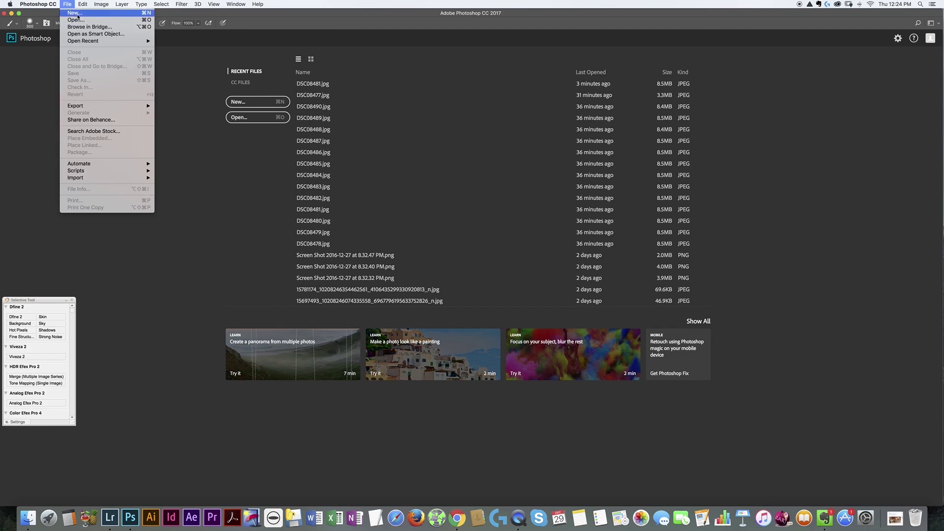
left_click(201, 216)
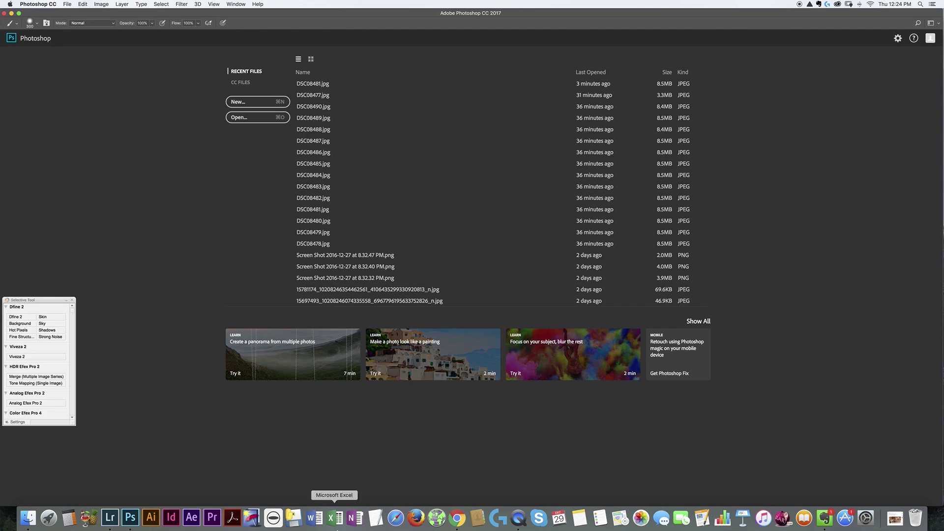
left_click(71, 3)
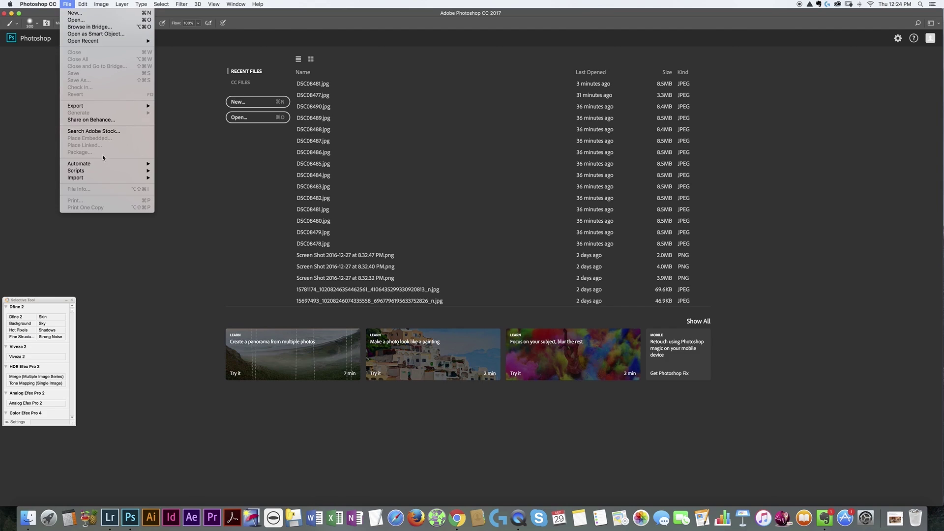
mouse_move(110, 172)
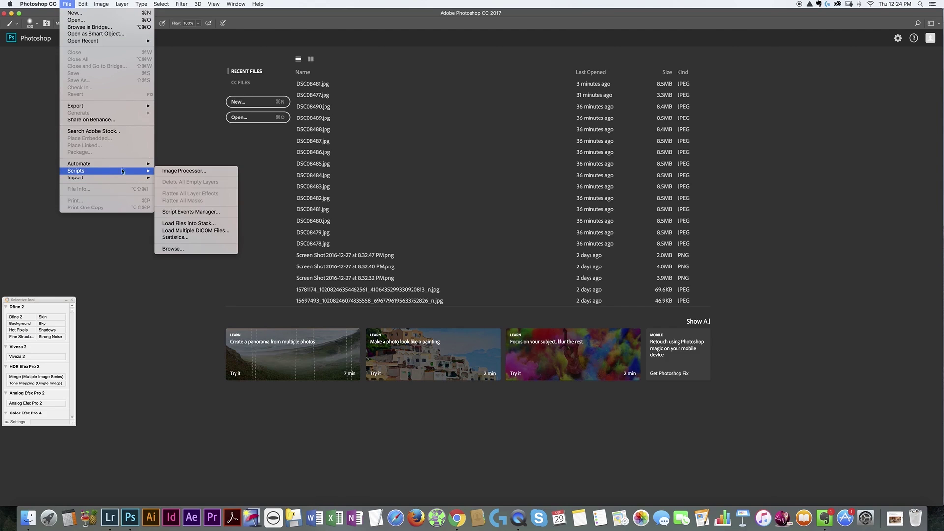
left_click(202, 223)
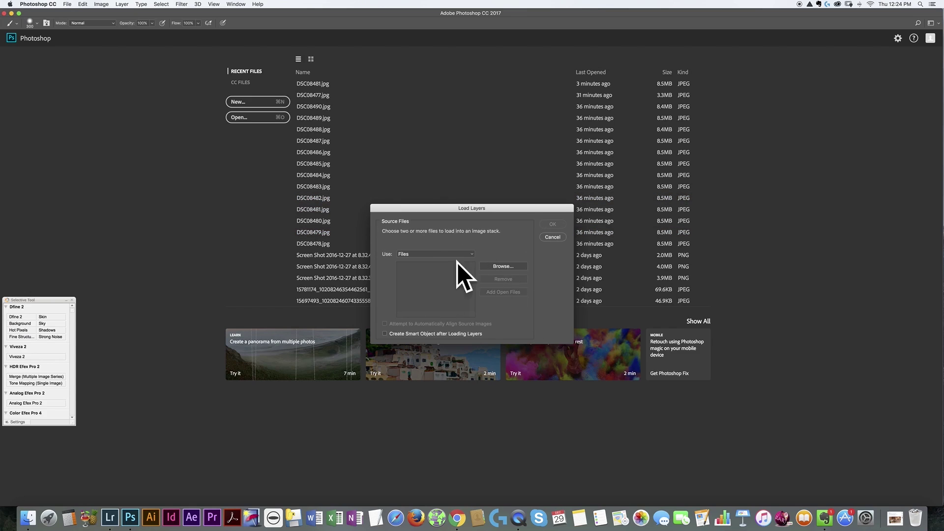
Add the series of ARW photos as source files and load them automatically aligned as a single smart object.
left_click(514, 269)
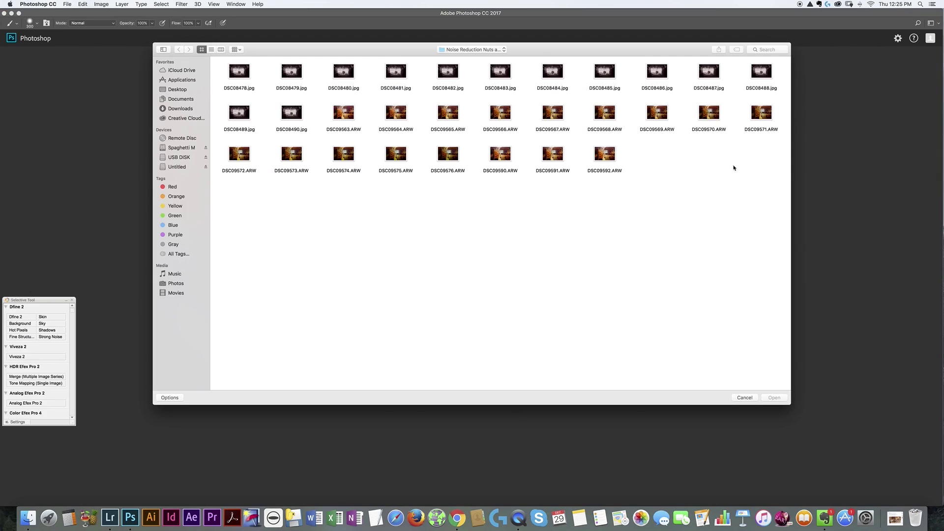
left_click_drag(778, 173, 351, 124)
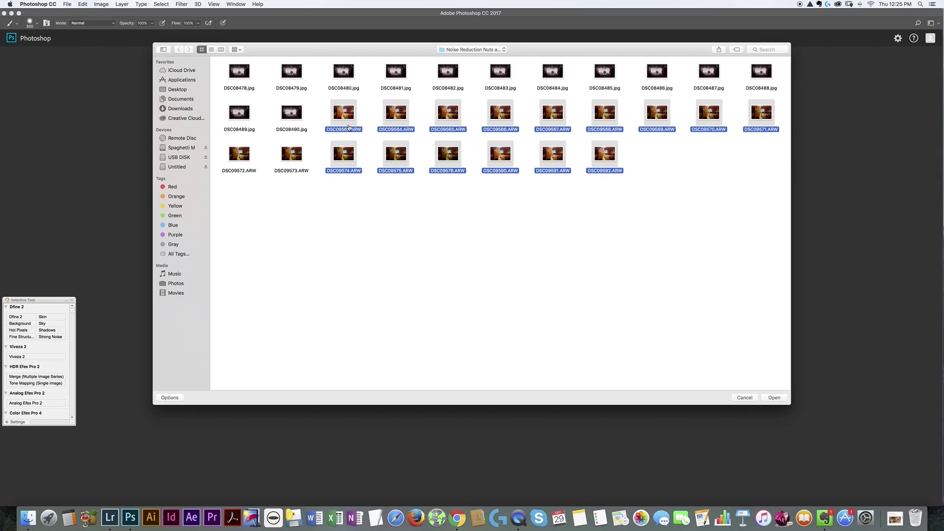
left_click_drag(301, 192, 242, 142)
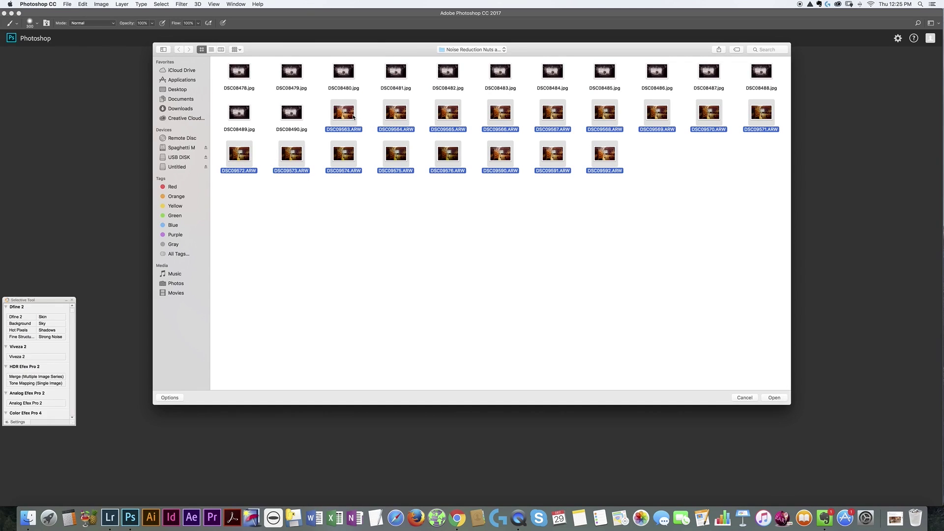
left_click(775, 398)
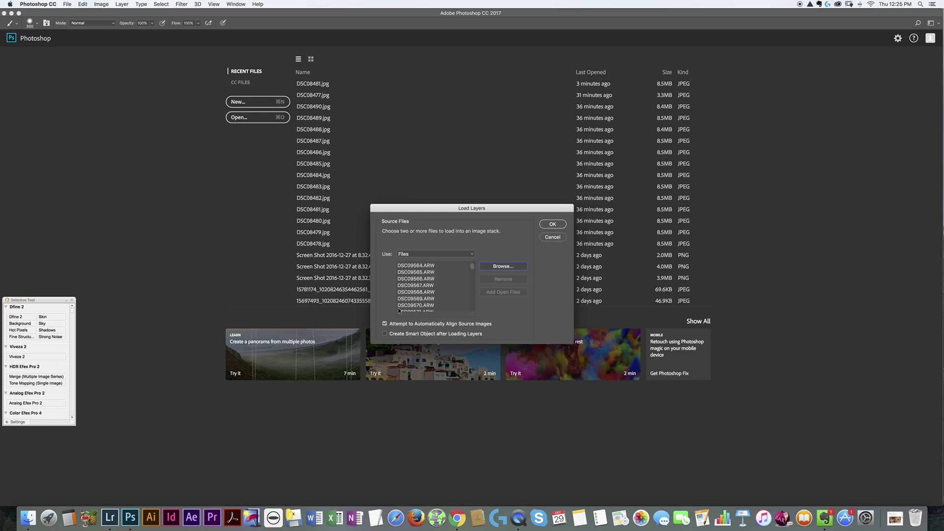
left_click(385, 335)
left_click(553, 224)
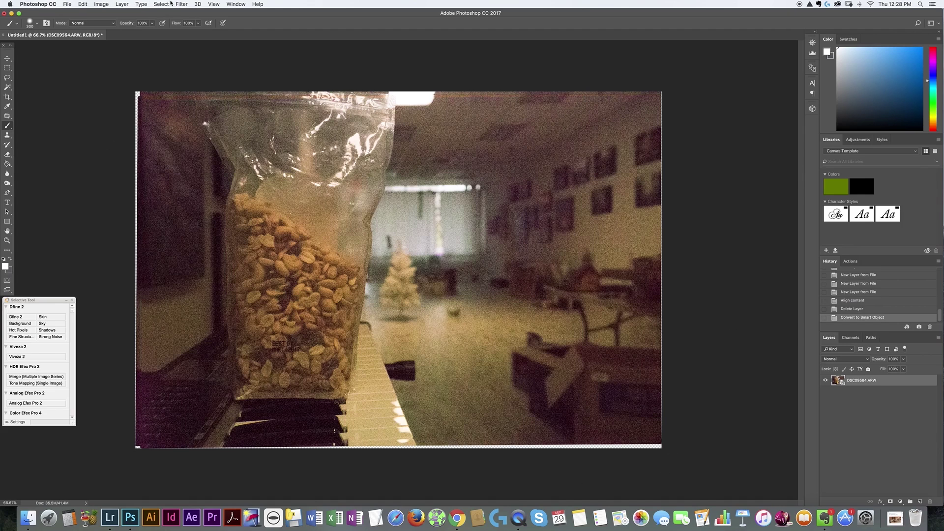
Set the smart object's stack mode to Mean and flatten the image.
left_click(123, 5)
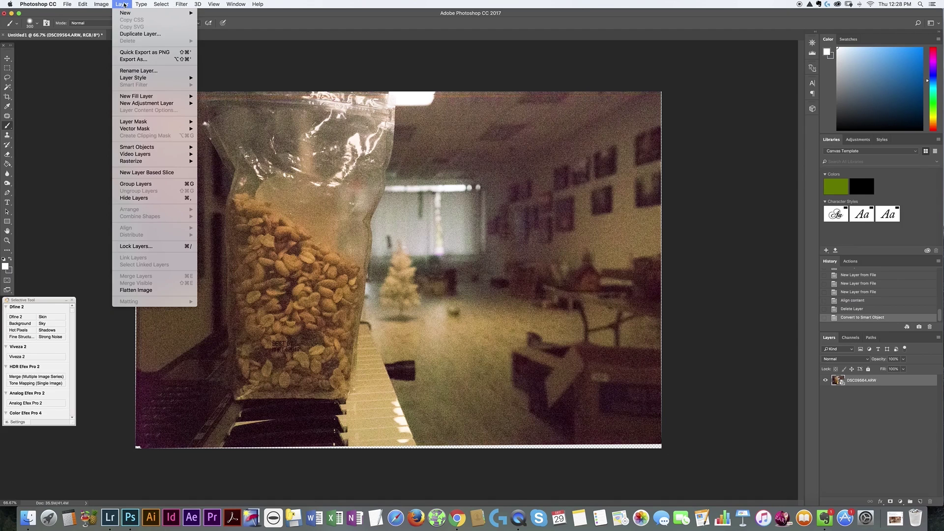
mouse_move(158, 147)
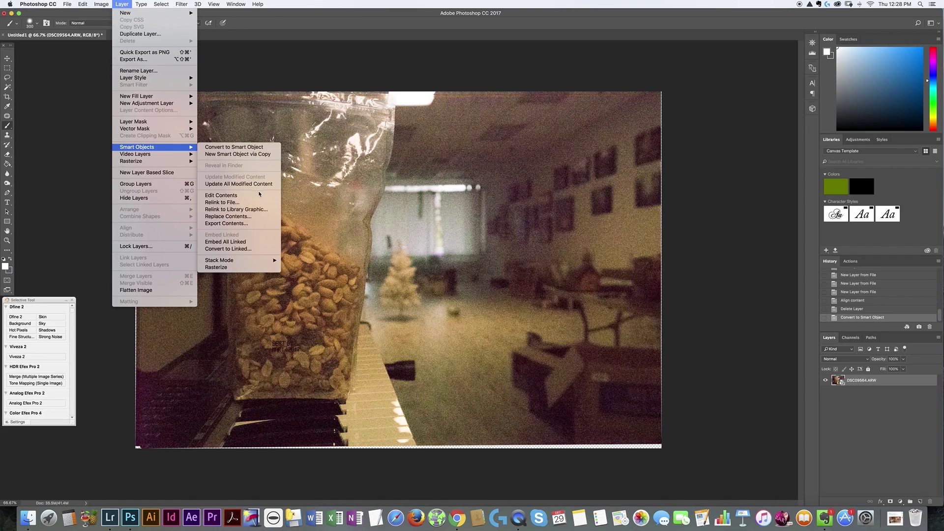
mouse_move(250, 263)
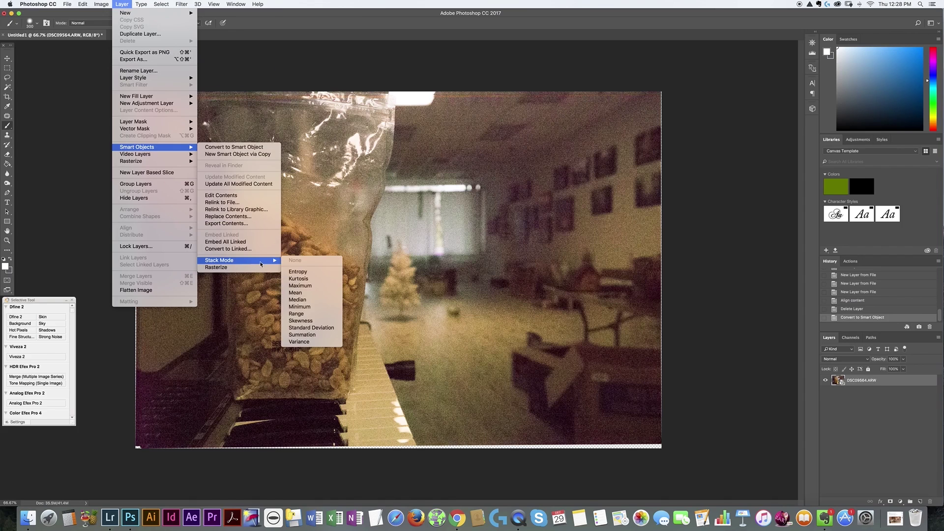
left_click(308, 294)
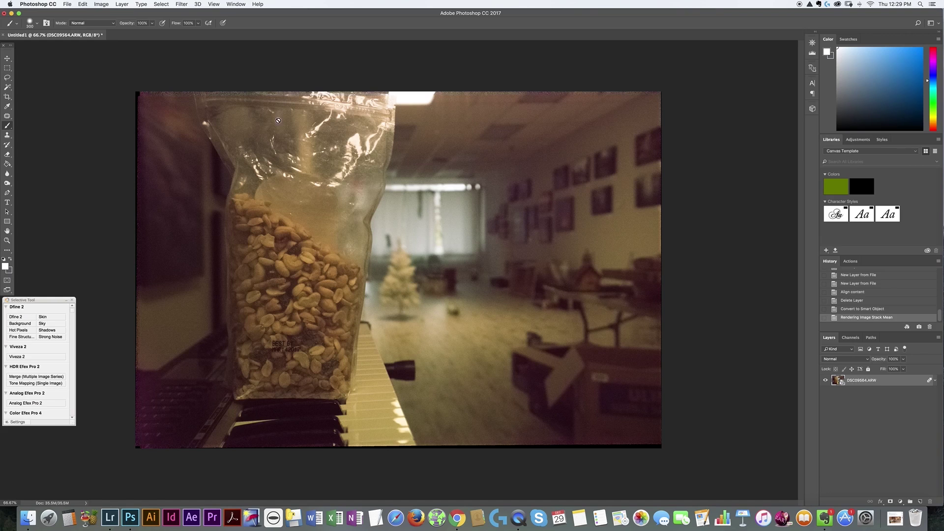
left_click(122, 4)
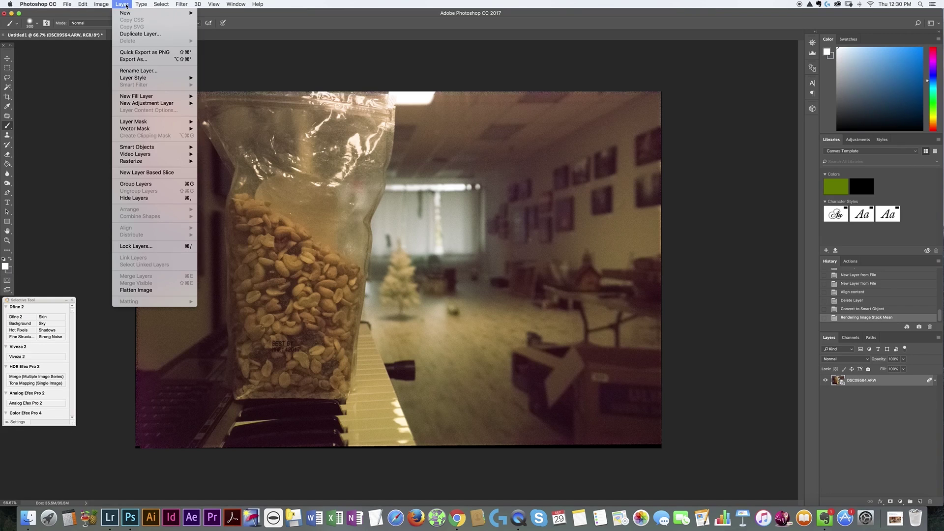
left_click(151, 291)
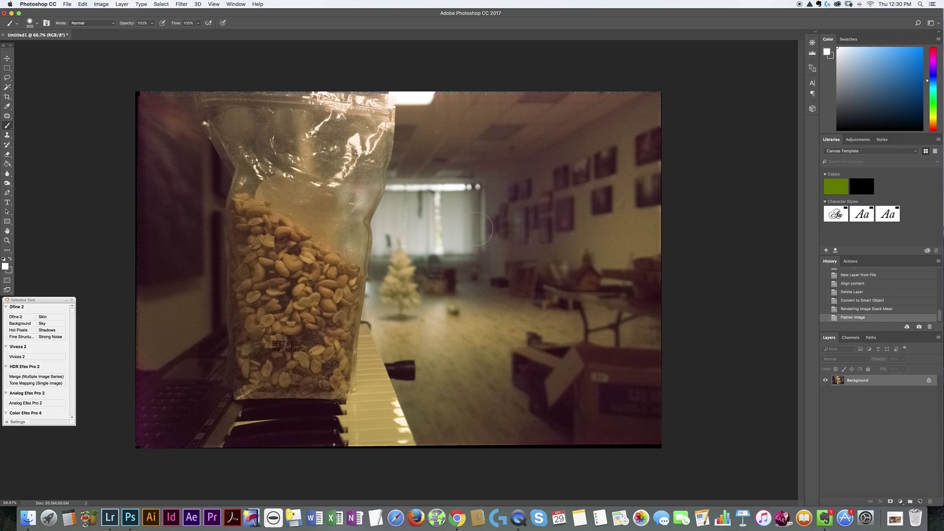
Crop the image with a rectangular marquee selection that excludes the uneven dark edges.
left_click(6, 68)
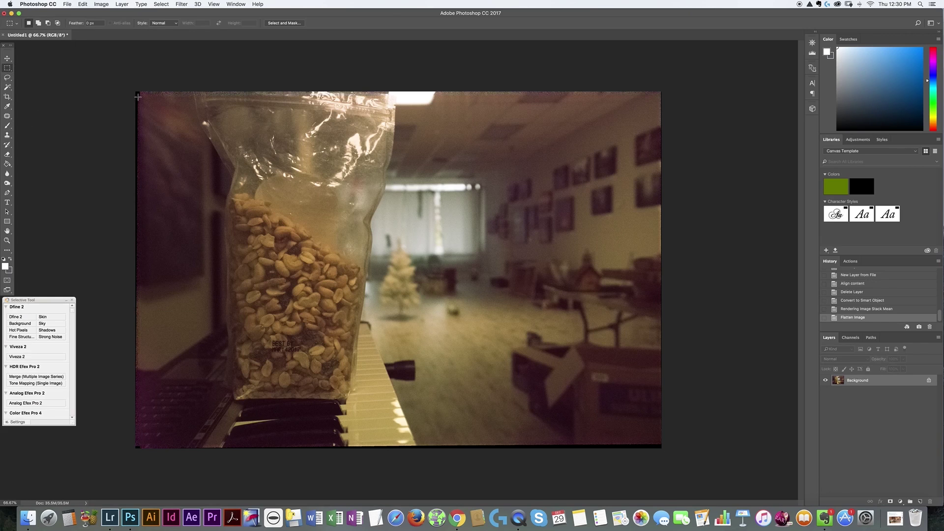
left_click_drag(140, 96, 666, 432)
key("F2")
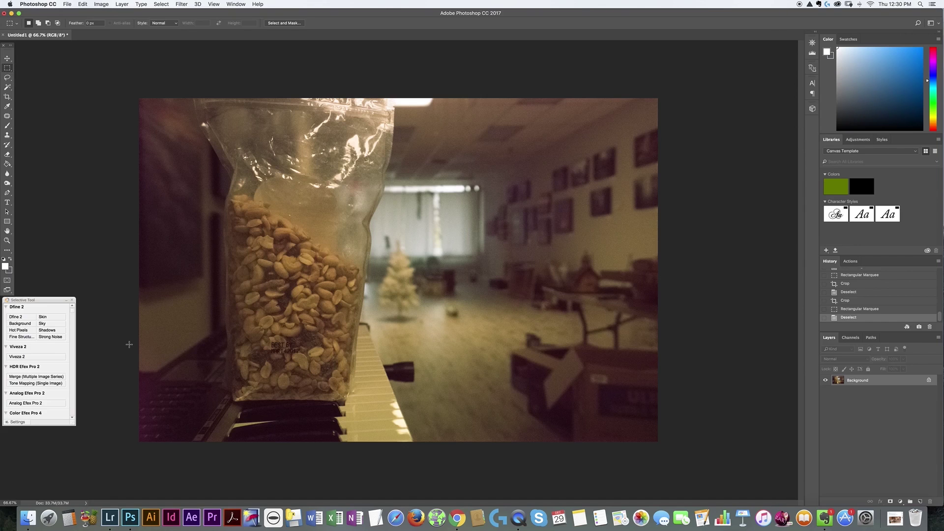
left_click(109, 7)
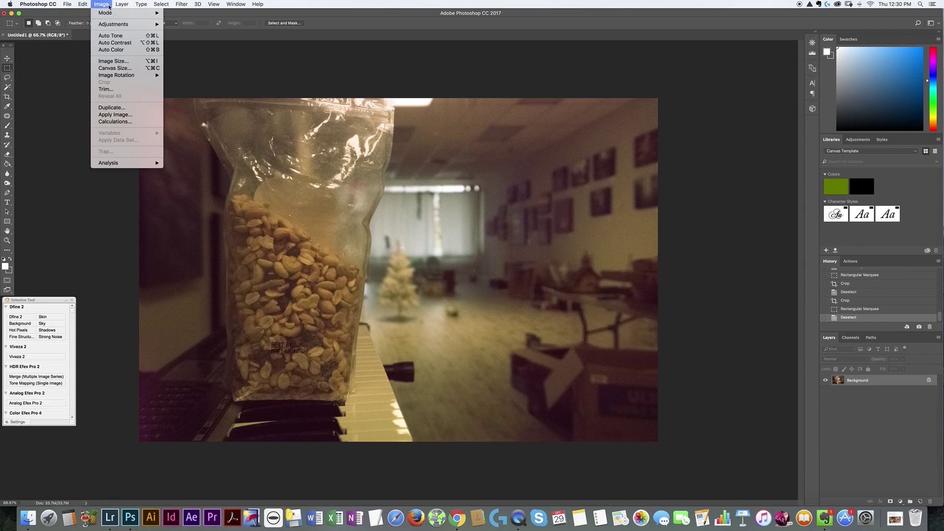
mouse_move(123, 25)
left_click(186, 62)
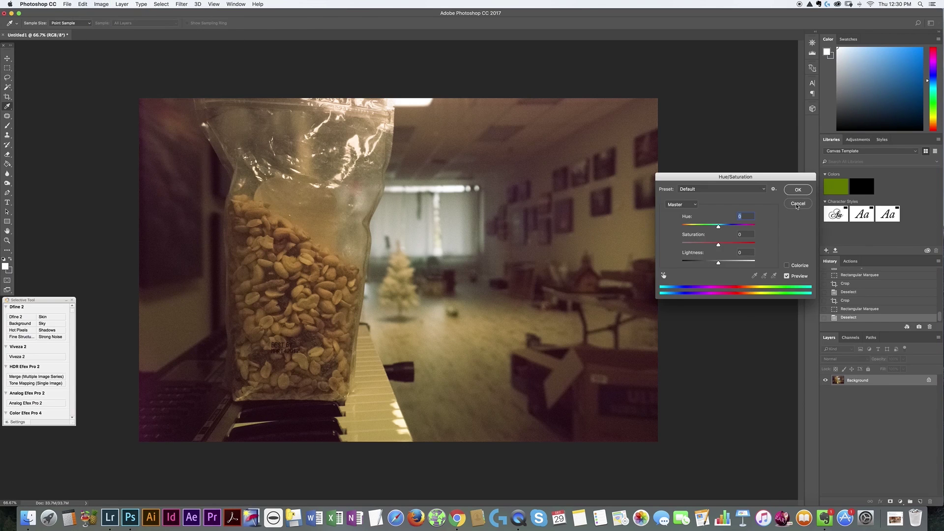
key("Escape")
Add a Hue/Saturation adjustment layer and set the Magentas to saturation -83 and lightness -77.
left_click(900, 502)
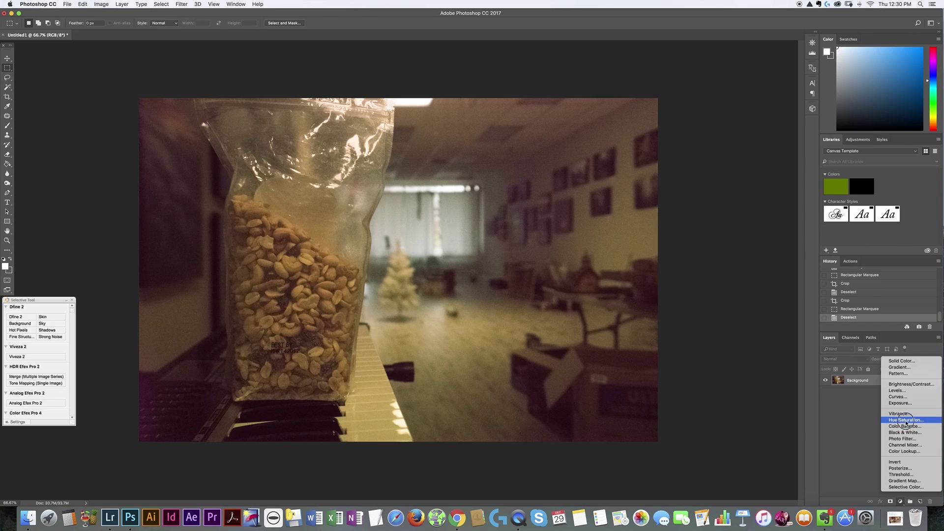
left_click(906, 423)
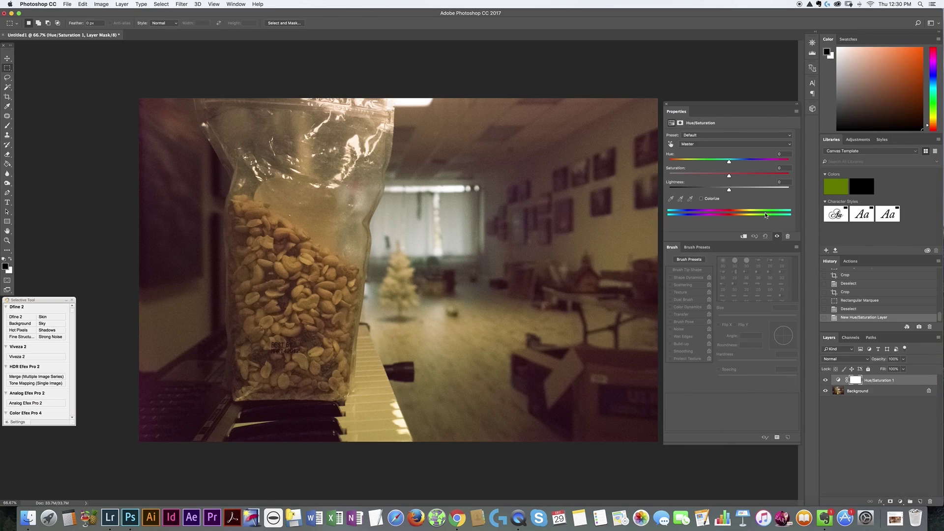
left_click(736, 143)
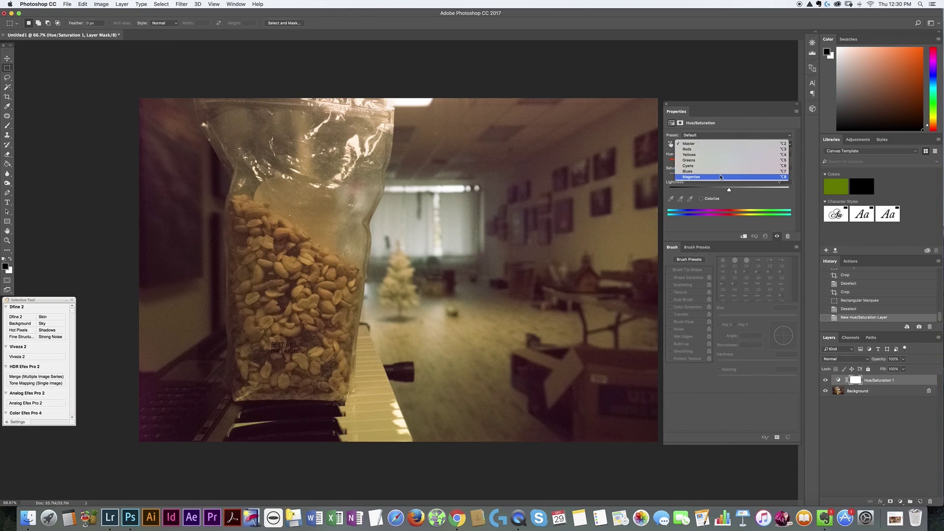
left_click(721, 178)
left_click_drag(720, 177, 680, 175)
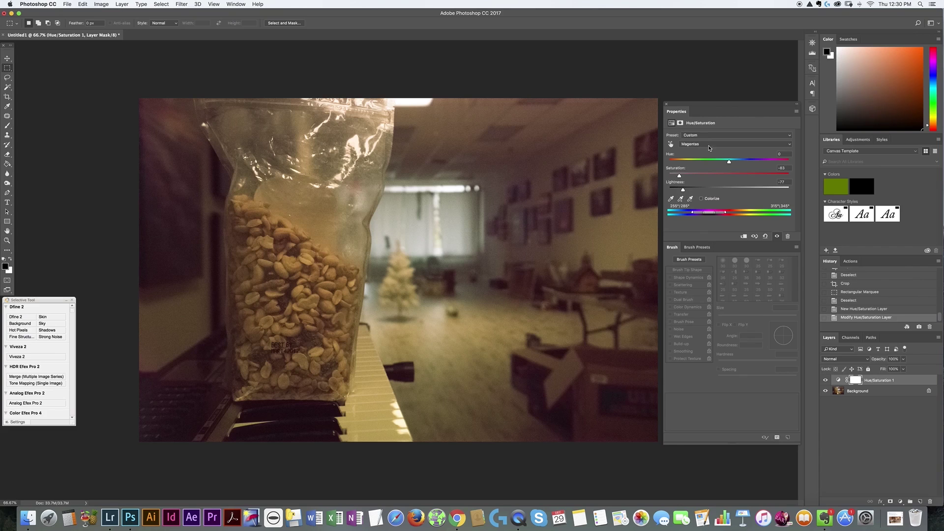
Lower the lightness of the Reds to -16 and fine-tune their saturation.
left_click(693, 144)
left_click(689, 116)
mouse_move(729, 175)
left_mouse_down()
mouse_move(702, 178)
mouse_move(719, 191)
mouse_move(706, 190)
mouse_move(739, 163)
mouse_move(719, 176)
mouse_move(720, 191)
left_mouse_up()
left_click_drag(723, 176, 731, 176)
Readjust the saturation of the Magentas to -76.
left_click(742, 146)
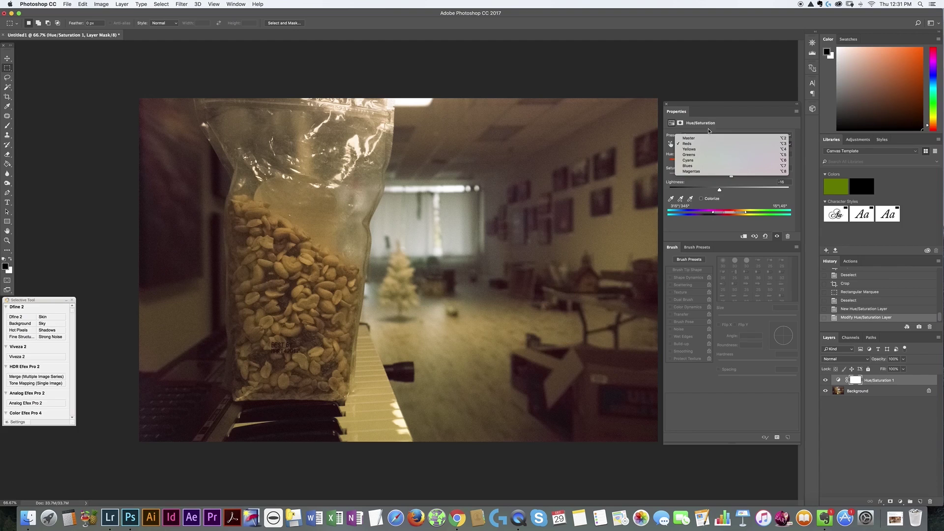
left_click(691, 172)
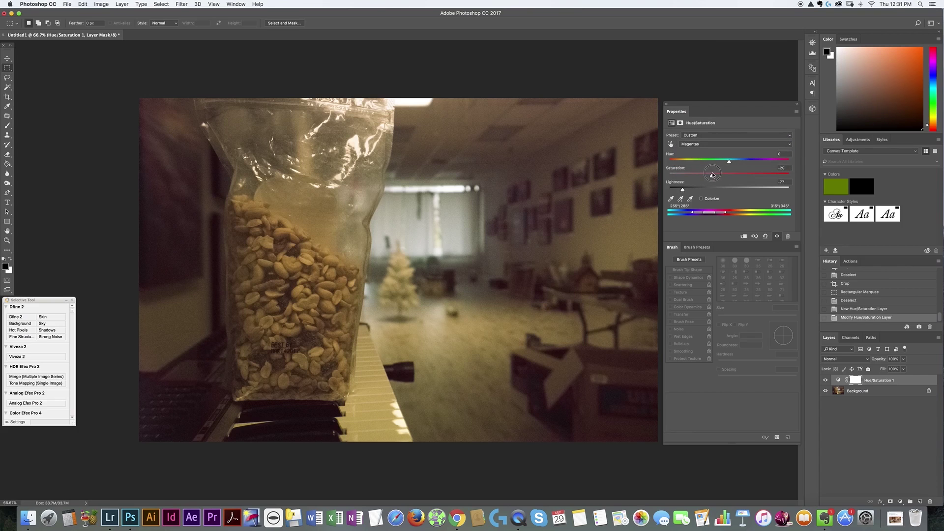
left_click(683, 176)
Flatten the Hue/Saturation adjustment layer into the background.
left_click(120, 4)
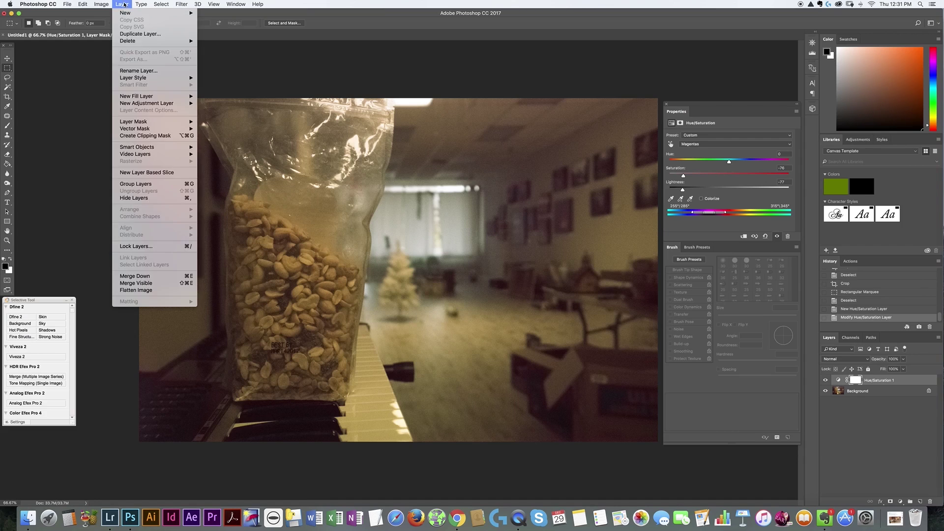
mouse_move(117, 4)
left_click(141, 290)
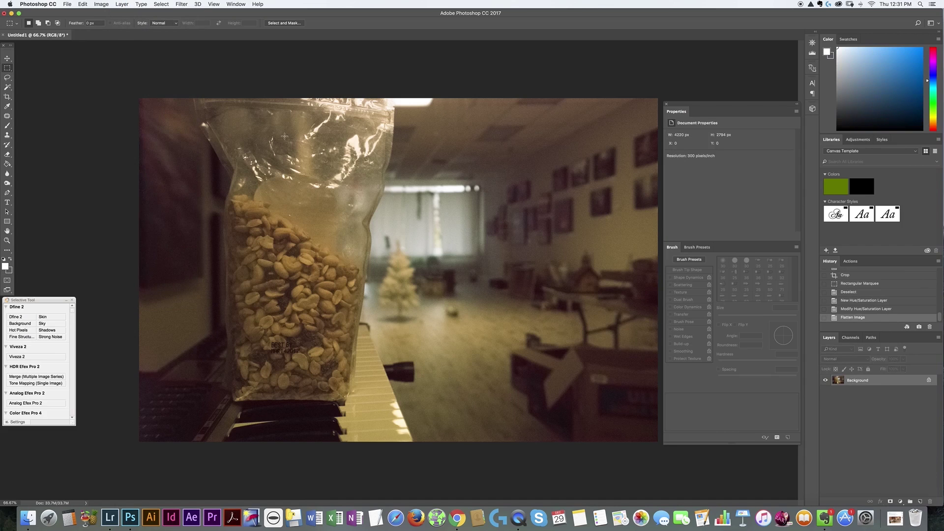
Apply the Nik Collection's Dfine 2 noise reduction to the image with Contrast Noise and Color Noise at 100%.
left_click(188, 4)
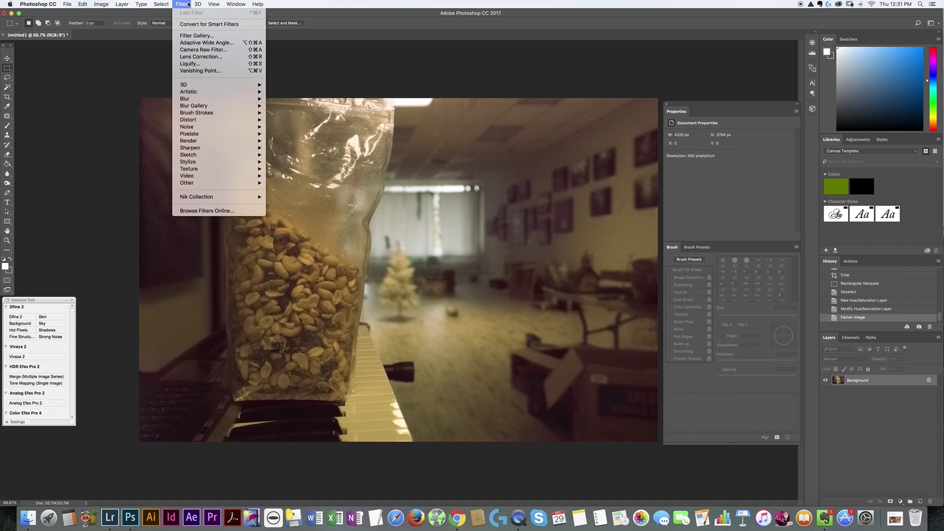
left_click(187, 4)
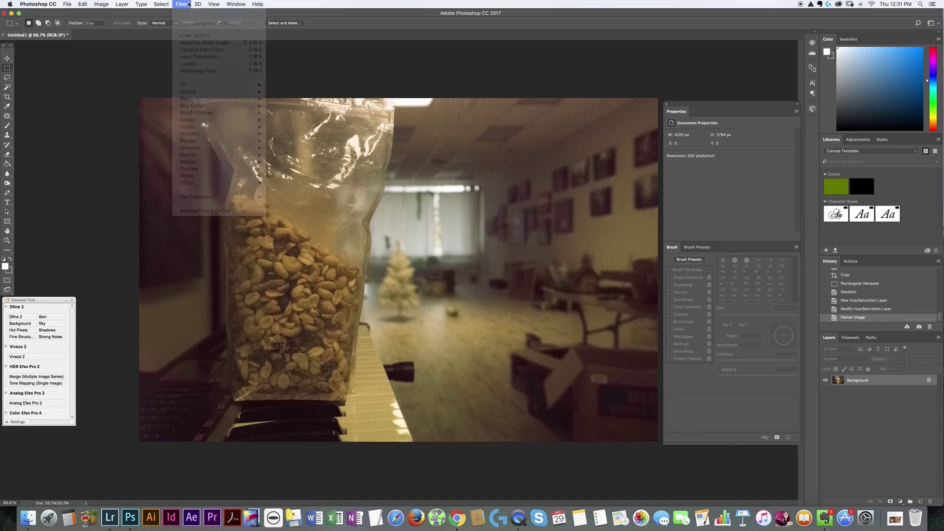
left_click_drag(49, 301, 78, 320)
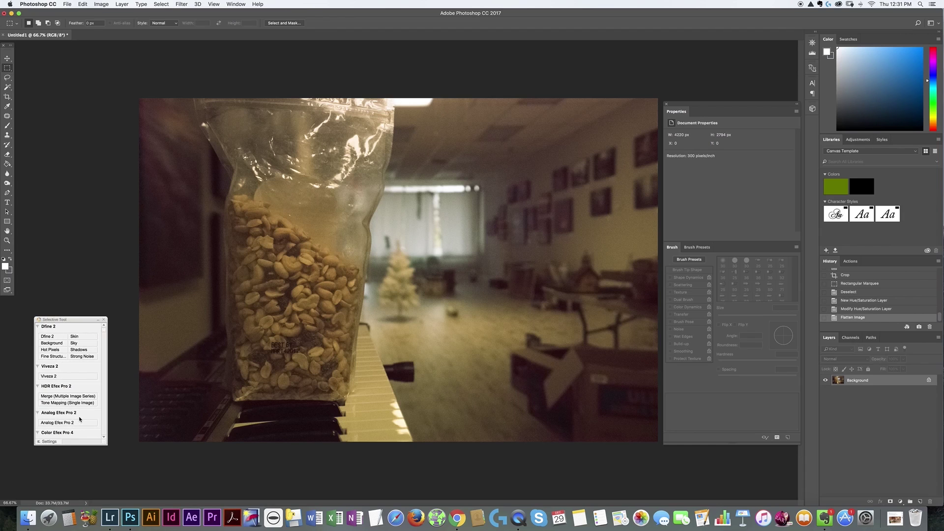
mouse_move(105, 333)
left_mouse_down()
mouse_move(104, 439)
mouse_move(111, 322)
left_mouse_up()
left_click(58, 338)
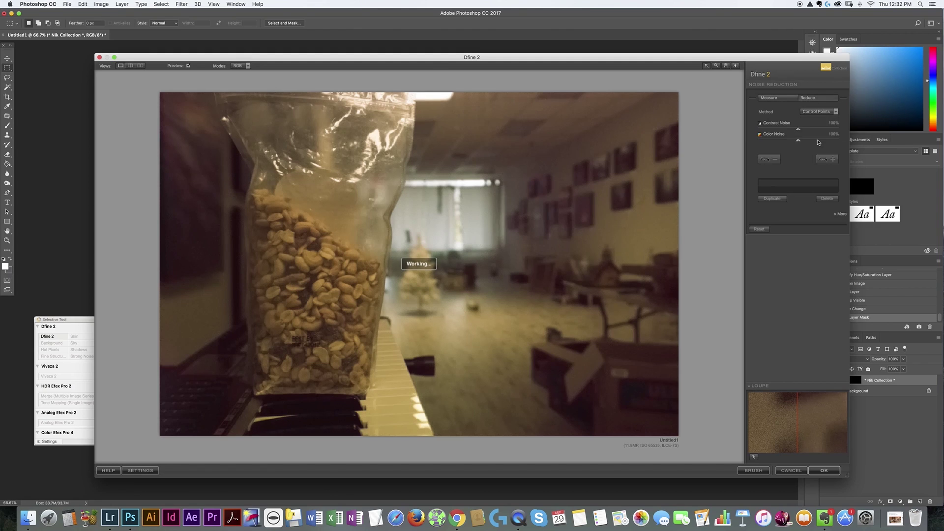
left_click(824, 470)
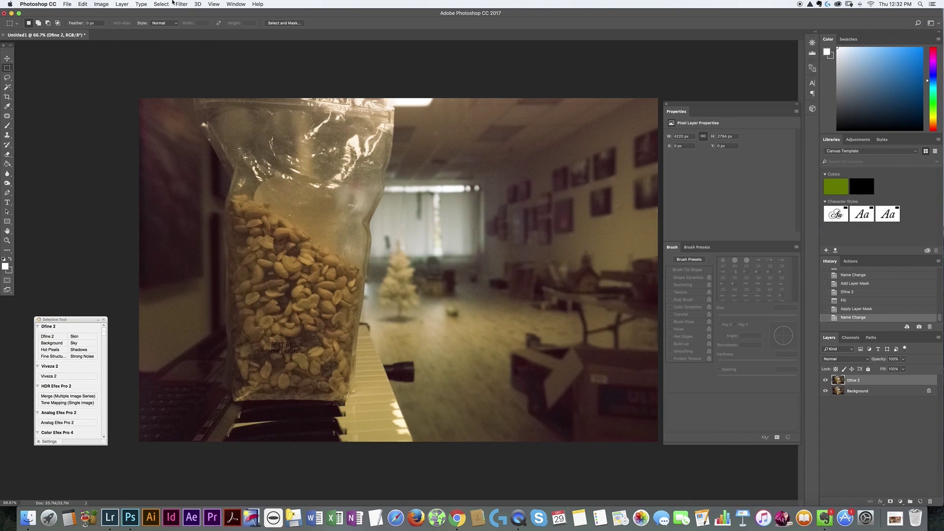
Sharpen the image with the Sharpener Pro 3 Output Sharpener and adjust its levels.
left_click_drag(104, 328, 105, 355)
scroll(93, 411, "down", 5)
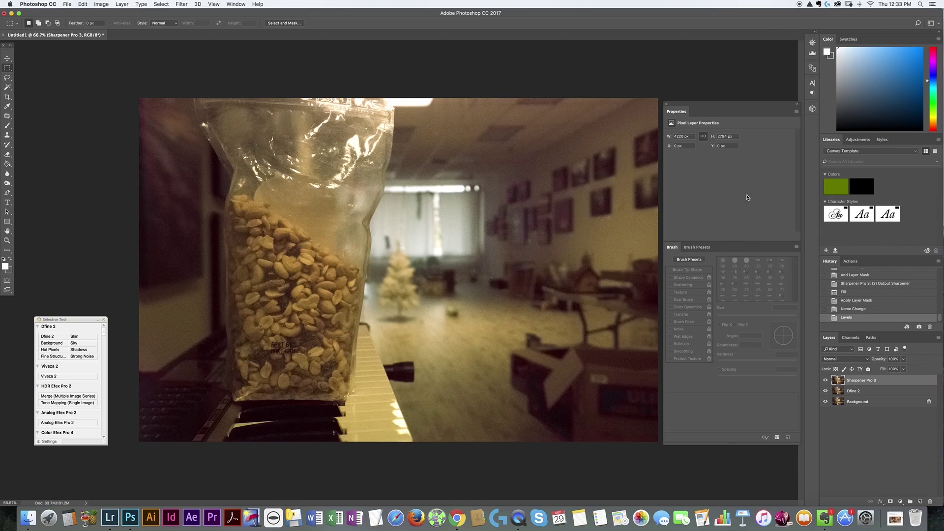
Compare the noisy starting image with the edited result by restoring the initial history state and returning to the Levels state.
left_click(236, 4)
scroll(907, 277, "up", 5)
left_click(871, 274)
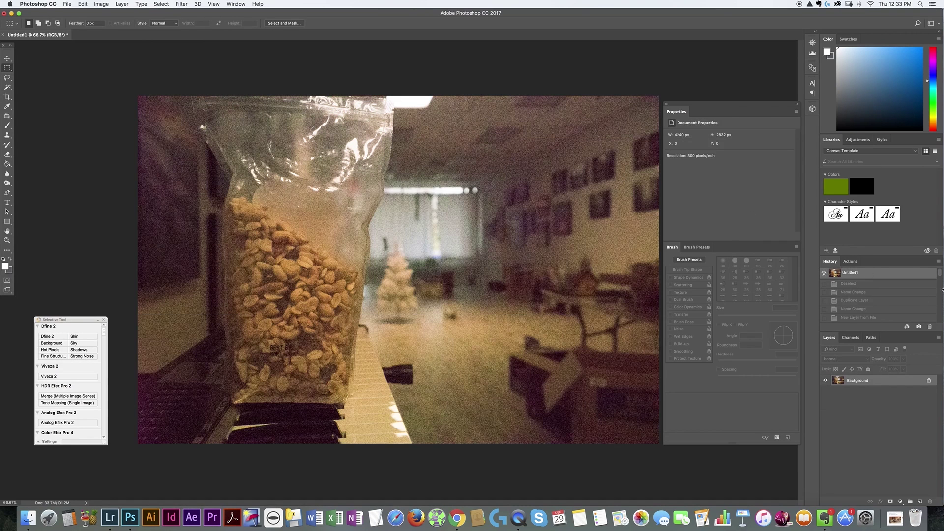
scroll(941, 305, "down", 10)
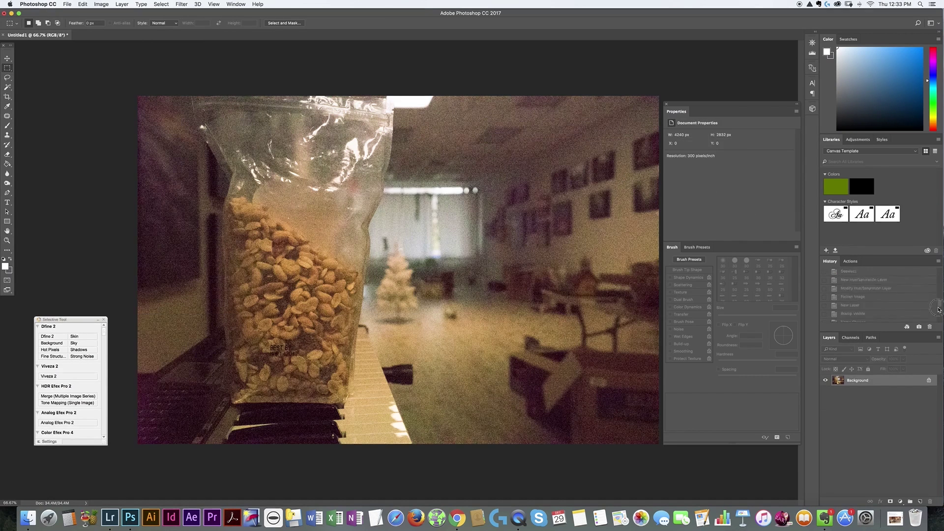
left_click(870, 319)
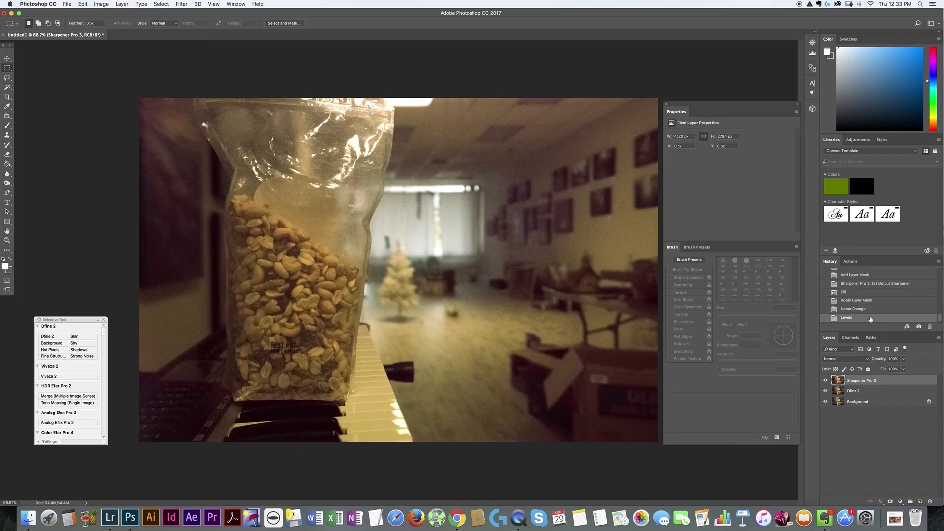